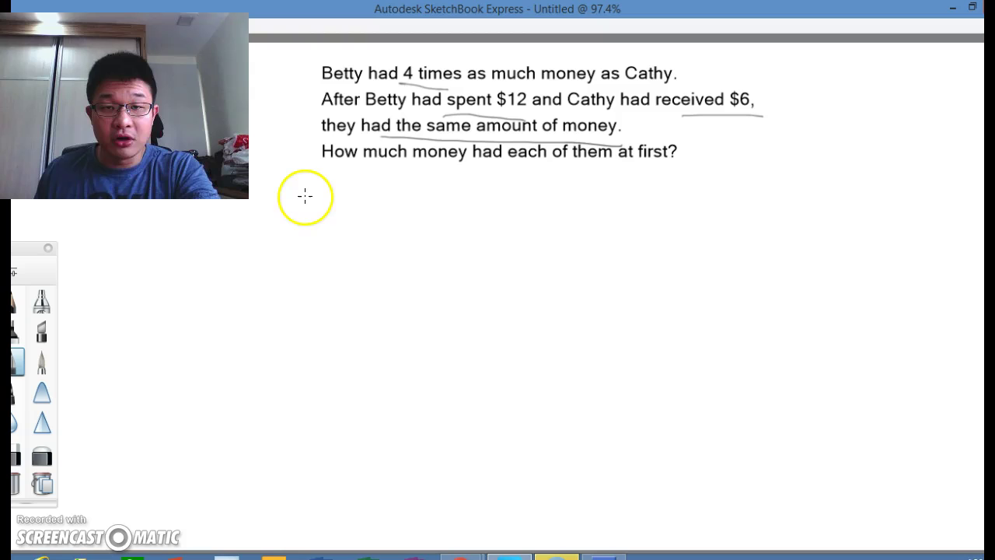
# Write the Before heading and draw B's four-unit bar and C's one-unit bar.
pyautogui.moveTo(291, 198)
pyautogui.mouseDown()
pyautogui.moveTo(292, 185)
pyautogui.moveTo(316, 197)
pyautogui.moveTo(362, 194)
pyautogui.mouseUp()
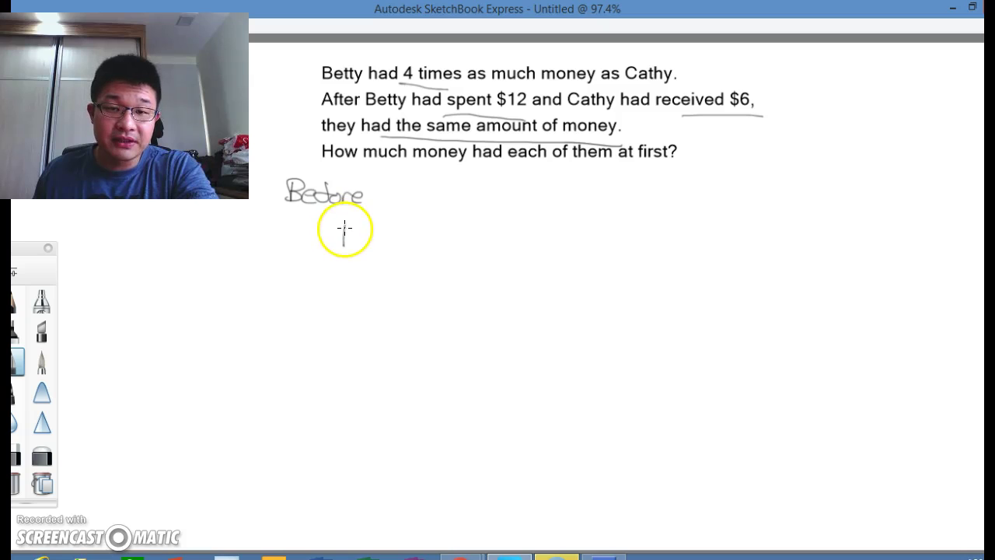
pyautogui.moveTo(345, 227); pyautogui.dragTo(366, 280)
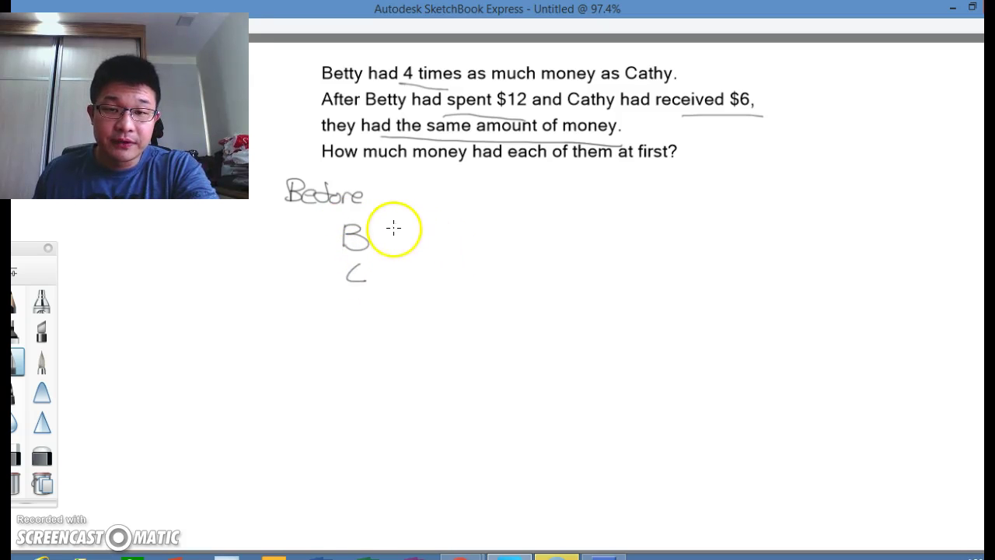
pyautogui.moveTo(393, 225)
pyautogui.mouseDown()
pyautogui.moveTo(393, 248)
pyautogui.moveTo(394, 225)
pyautogui.mouseUp()
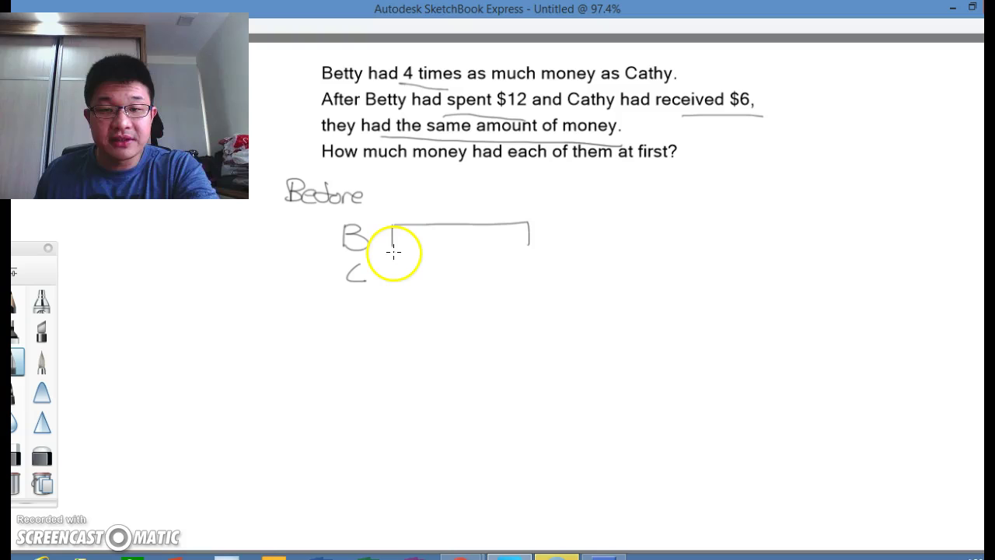
pyautogui.moveTo(418, 225)
pyautogui.mouseDown()
pyautogui.moveTo(419, 250)
pyautogui.moveTo(457, 250)
pyautogui.moveTo(495, 225)
pyautogui.mouseUp()
pyautogui.moveTo(393, 289)
pyautogui.mouseDown()
pyautogui.moveTo(394, 269)
pyautogui.moveTo(422, 292)
pyautogui.mouseUp()
pyautogui.moveTo(422, 292); pyautogui.dragTo(423, 269)
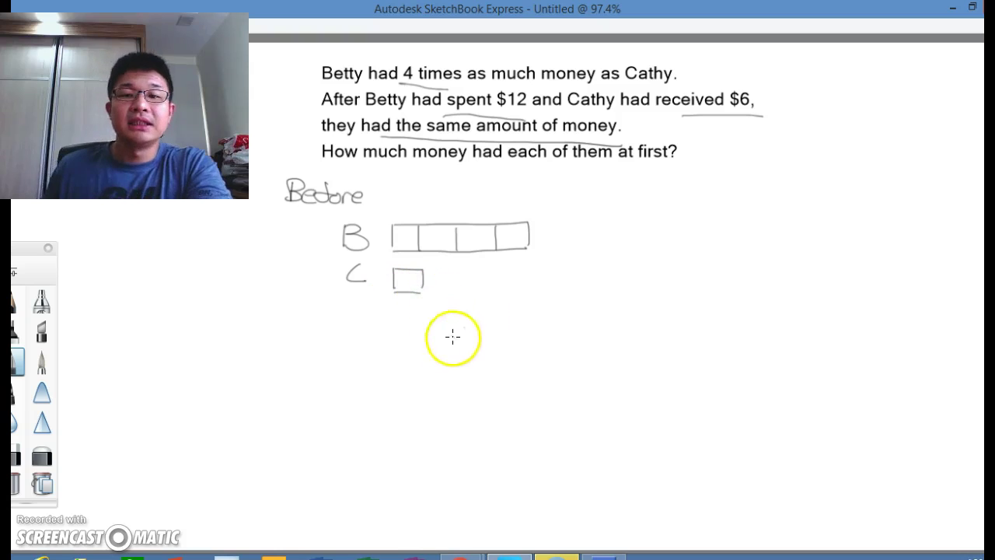
# Write the After heading below the bars and underline it.
pyautogui.moveTo(282, 339)
pyautogui.mouseDown()
pyautogui.moveTo(284, 326)
pyautogui.moveTo(296, 337)
pyautogui.mouseUp()
pyautogui.moveTo(294, 327)
pyautogui.mouseDown()
pyautogui.moveTo(284, 329)
pyautogui.moveTo(311, 322)
pyautogui.moveTo(339, 332)
pyautogui.mouseUp()
pyautogui.moveTo(276, 342); pyautogui.dragTo(355, 339)
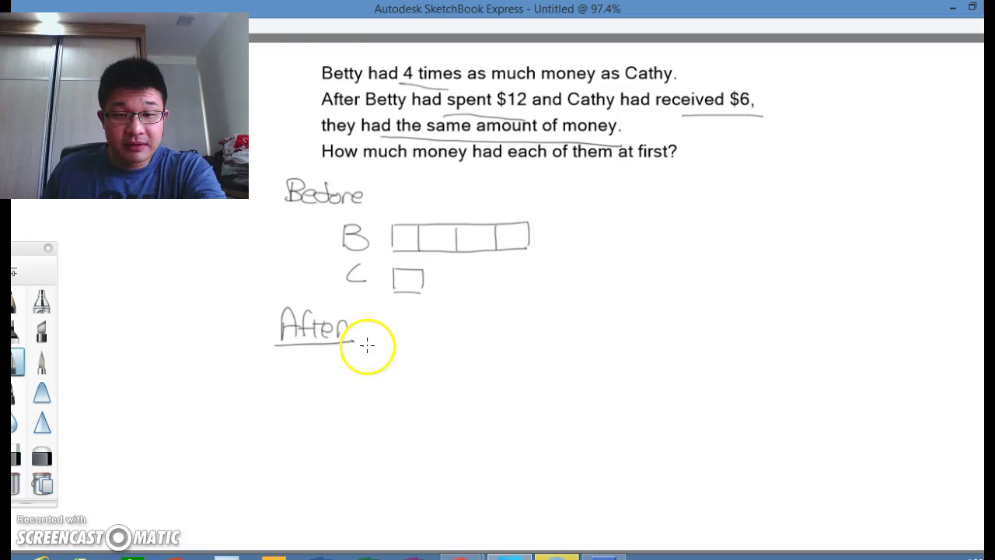
# Label the After rows B and C, draw the boxes, and add a dashed $12 part to B's bar.
pyautogui.moveTo(365, 345); pyautogui.dragTo(381, 398)
pyautogui.moveTo(405, 347)
pyautogui.mouseDown()
pyautogui.moveTo(405, 369)
pyautogui.moveTo(445, 370)
pyautogui.moveTo(405, 401)
pyautogui.moveTo(406, 385)
pyautogui.moveTo(446, 402)
pyautogui.mouseUp()
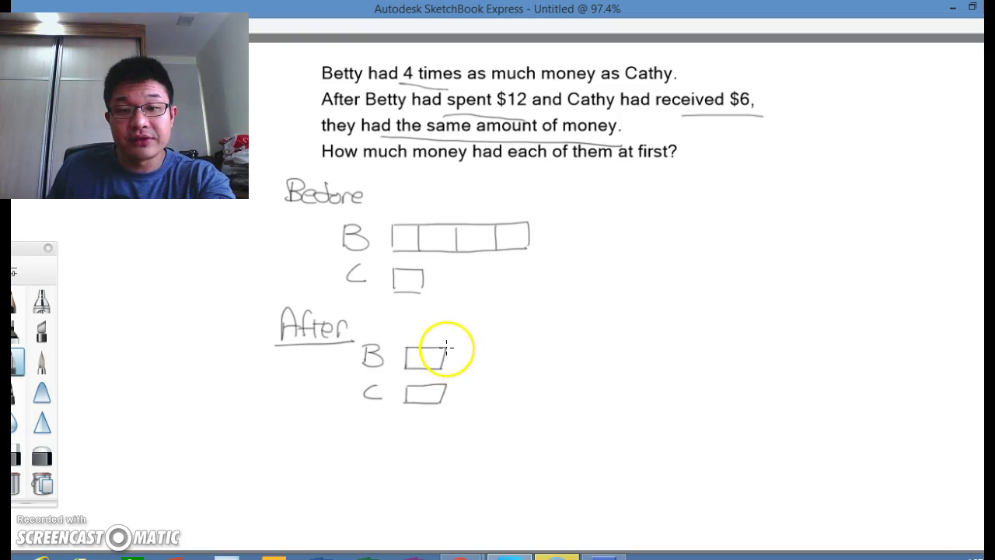
pyautogui.moveTo(445, 345)
pyautogui.mouseDown()
pyautogui.moveTo(544, 349)
pyautogui.moveTo(540, 375)
pyautogui.mouseUp()
pyautogui.moveTo(459, 369)
pyautogui.mouseDown()
pyautogui.moveTo(506, 371)
pyautogui.moveTo(471, 356)
pyautogui.moveTo(514, 367)
pyautogui.mouseUp()
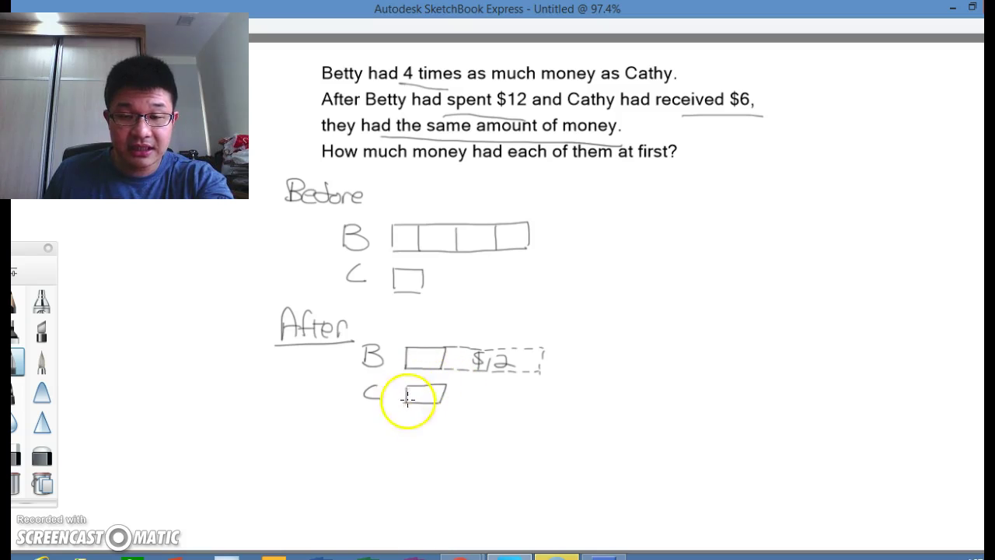
# Mark $6 in C's and B's After boxes and label B's After bar $18.
pyautogui.moveTo(429, 387); pyautogui.dragTo(446, 396)
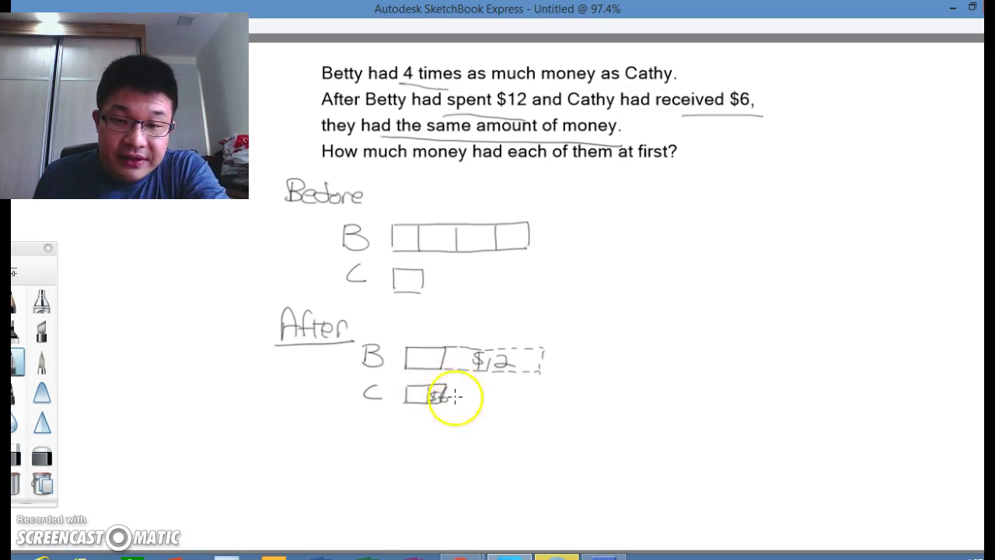
pyautogui.moveTo(426, 345); pyautogui.dragTo(440, 364)
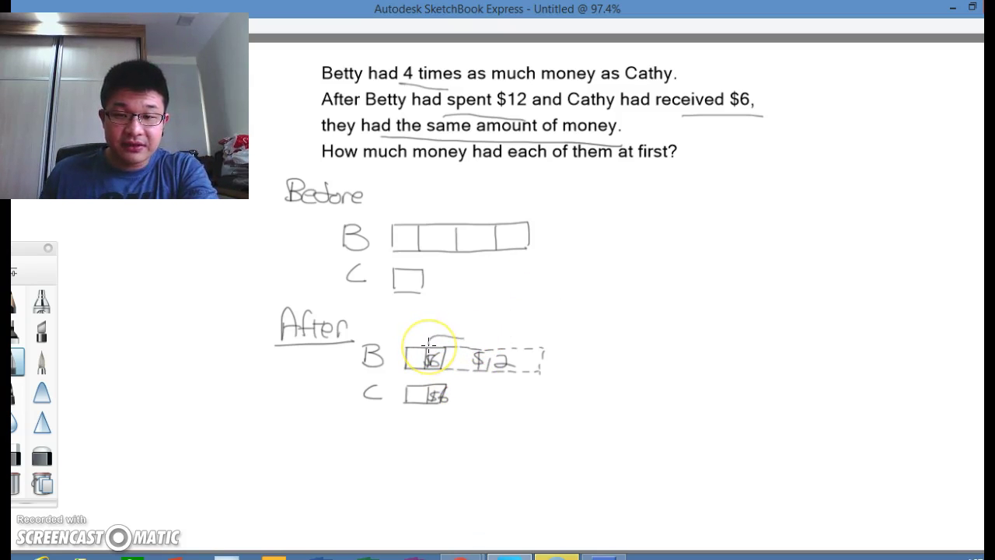
pyautogui.moveTo(466, 314)
pyautogui.mouseDown()
pyautogui.moveTo(477, 304)
pyautogui.moveTo(488, 319)
pyautogui.moveTo(485, 309)
pyautogui.mouseUp()
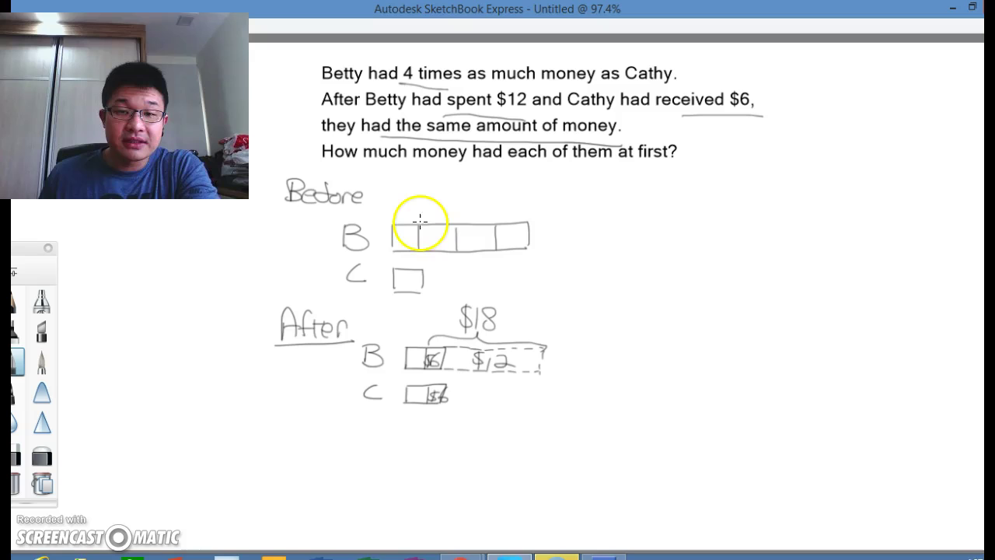
# Brace three of B's Before units as $18, then write 3u → $18 and 1u → $18 ÷ 3 = $6.
pyautogui.moveTo(420, 221); pyautogui.dragTo(540, 213)
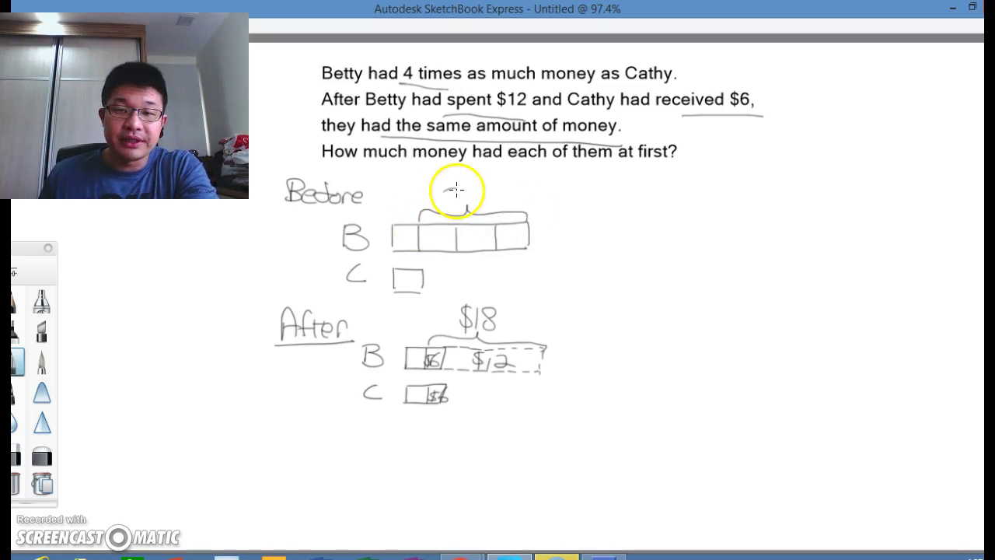
pyautogui.moveTo(456, 189)
pyautogui.mouseDown()
pyautogui.moveTo(444, 193)
pyautogui.moveTo(475, 192)
pyautogui.mouseUp()
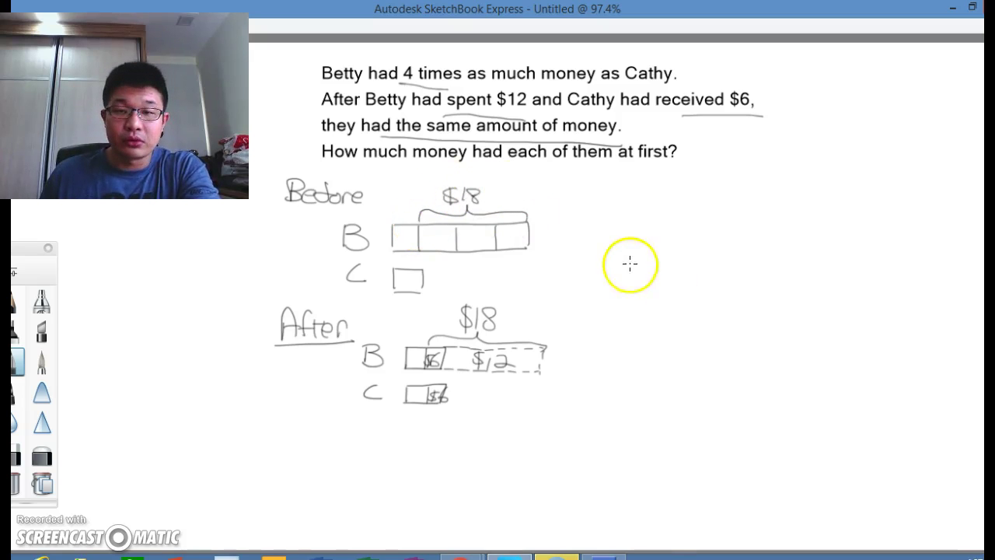
pyautogui.moveTo(589, 222)
pyautogui.mouseDown()
pyautogui.moveTo(591, 242)
pyautogui.moveTo(657, 235)
pyautogui.mouseUp()
pyautogui.moveTo(649, 227)
pyautogui.mouseDown()
pyautogui.moveTo(649, 242)
pyautogui.moveTo(691, 247)
pyautogui.mouseUp()
pyautogui.moveTo(707, 224); pyautogui.dragTo(705, 235)
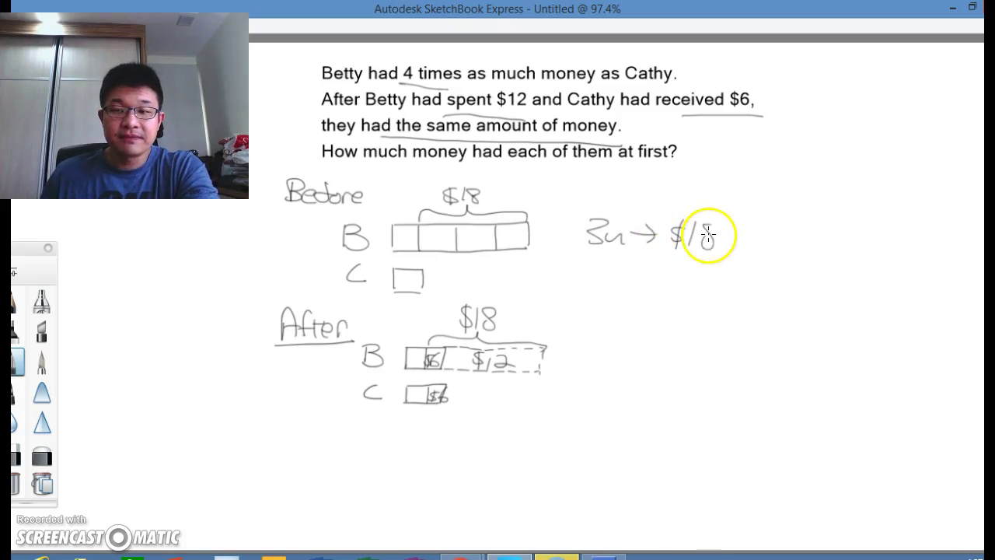
pyautogui.moveTo(591, 264); pyautogui.dragTo(593, 286)
pyautogui.moveTo(607, 268)
pyautogui.mouseDown()
pyautogui.moveTo(815, 285)
pyautogui.moveTo(826, 266)
pyautogui.moveTo(830, 289)
pyautogui.mouseUp()
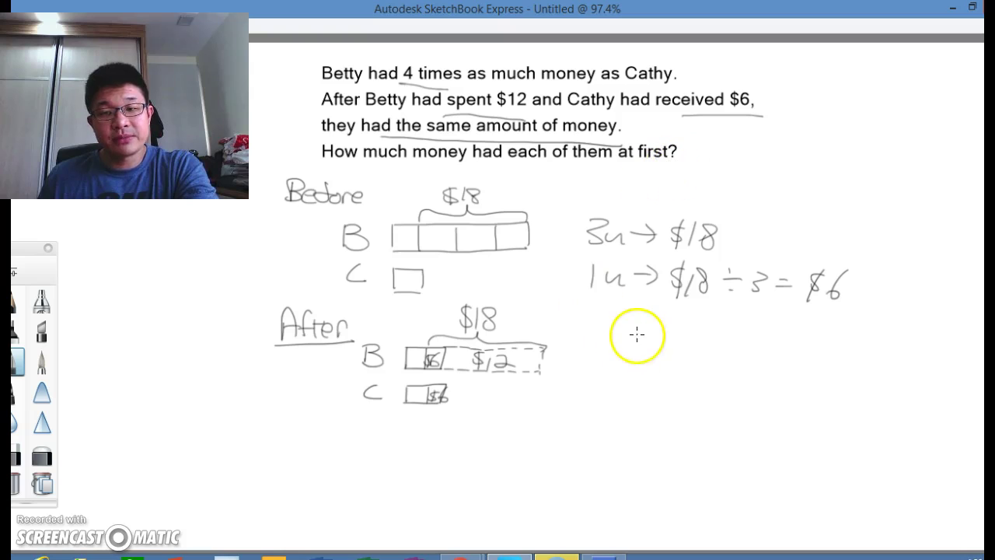
# Write Betty's answer line: B → 4u → 6 × 4 = $24.
pyautogui.moveTo(636, 325)
pyautogui.mouseDown()
pyautogui.moveTo(640, 352)
pyautogui.moveTo(681, 339)
pyautogui.moveTo(673, 354)
pyautogui.moveTo(766, 345)
pyautogui.mouseUp()
pyautogui.moveTo(758, 337)
pyautogui.mouseDown()
pyautogui.moveTo(759, 352)
pyautogui.moveTo(814, 350)
pyautogui.mouseUp()
pyautogui.moveTo(814, 338)
pyautogui.mouseDown()
pyautogui.moveTo(806, 349)
pyautogui.moveTo(846, 348)
pyautogui.mouseUp()
pyautogui.moveTo(839, 334); pyautogui.dragTo(839, 358)
pyautogui.moveTo(754, 367); pyautogui.dragTo(770, 366)
pyautogui.moveTo(756, 376); pyautogui.dragTo(771, 374)
pyautogui.moveTo(778, 363)
pyautogui.mouseDown()
pyautogui.moveTo(788, 369)
pyautogui.moveTo(776, 386)
pyautogui.mouseUp()
pyautogui.moveTo(779, 361)
pyautogui.mouseDown()
pyautogui.moveTo(779, 391)
pyautogui.moveTo(833, 382)
pyautogui.mouseUp()
pyautogui.moveTo(829, 370); pyautogui.dragTo(829, 393)
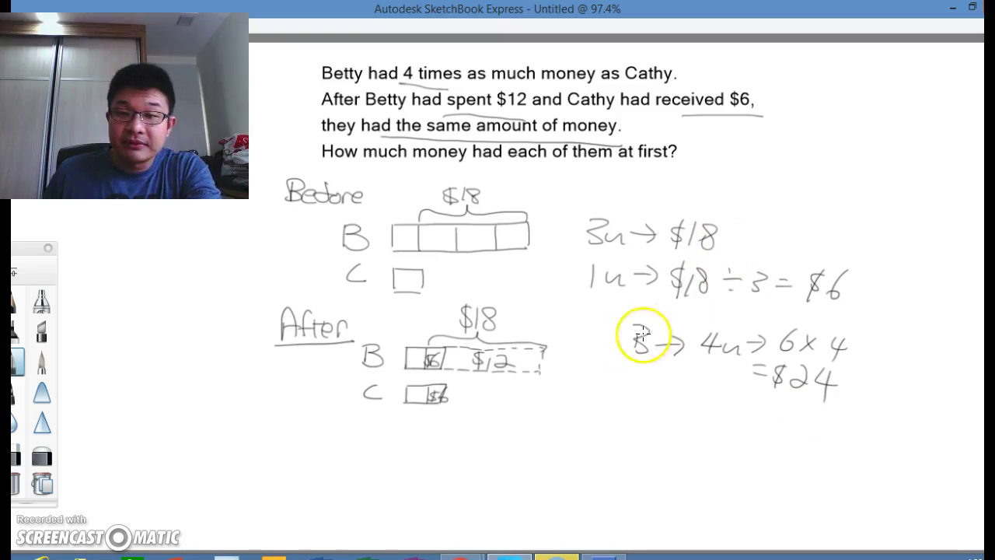
# Write C → 1u → $6, then underline the $6 and $24 answers.
pyautogui.moveTo(660, 397)
pyautogui.mouseDown()
pyautogui.moveTo(673, 417)
pyautogui.moveTo(697, 412)
pyautogui.mouseUp()
pyautogui.moveTo(688, 402)
pyautogui.mouseDown()
pyautogui.moveTo(707, 421)
pyautogui.moveTo(734, 404)
pyautogui.mouseUp()
pyautogui.moveTo(740, 413)
pyautogui.mouseDown()
pyautogui.moveTo(765, 414)
pyautogui.moveTo(779, 427)
pyautogui.mouseUp()
pyautogui.moveTo(786, 381); pyautogui.dragTo(785, 437)
pyautogui.moveTo(809, 411); pyautogui.dragTo(801, 427)
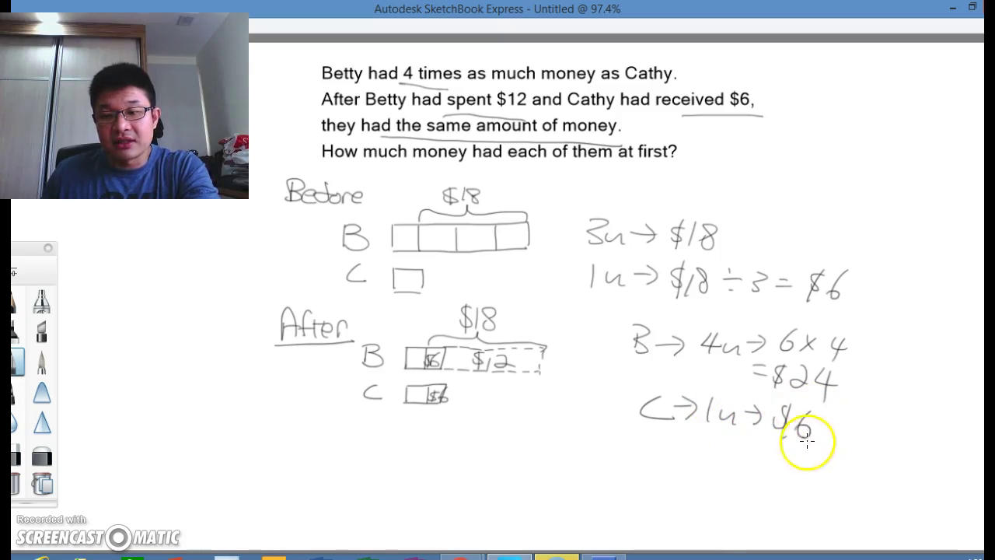
pyautogui.moveTo(748, 447); pyautogui.dragTo(813, 447)
pyautogui.moveTo(763, 400); pyautogui.dragTo(845, 403)
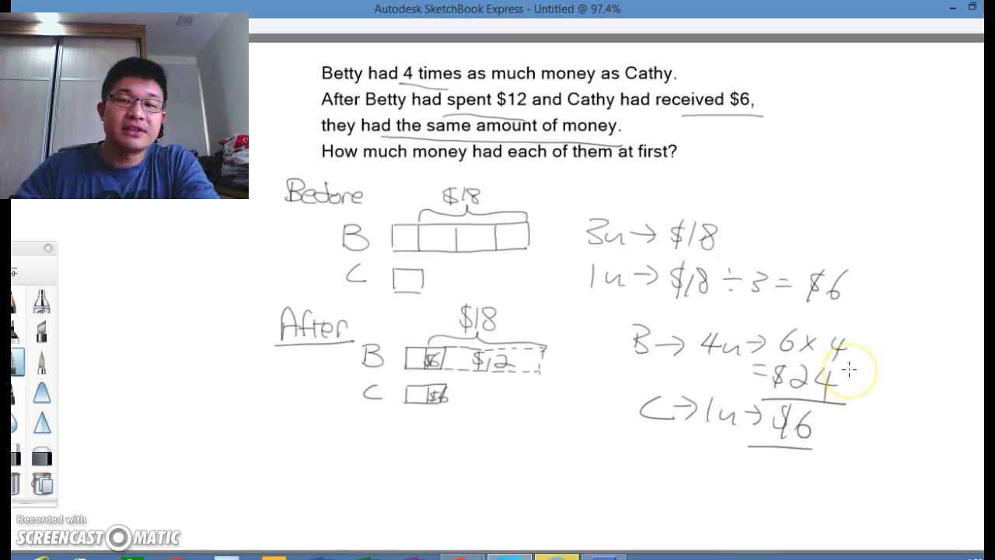